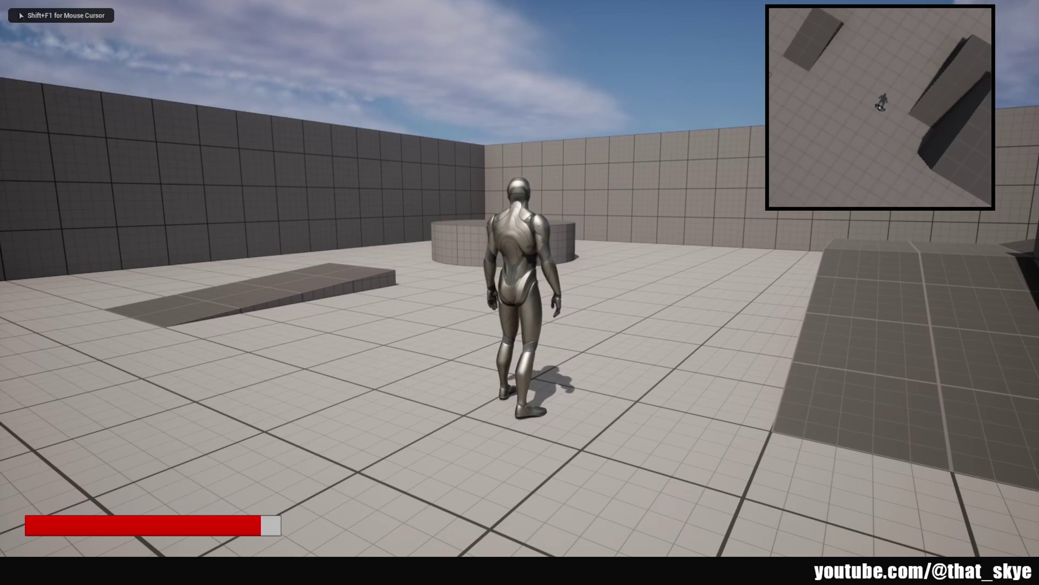
- Run the character forward through ThirdPersonMap to show the minimap, then end the play session
mouse_move(520, 292)
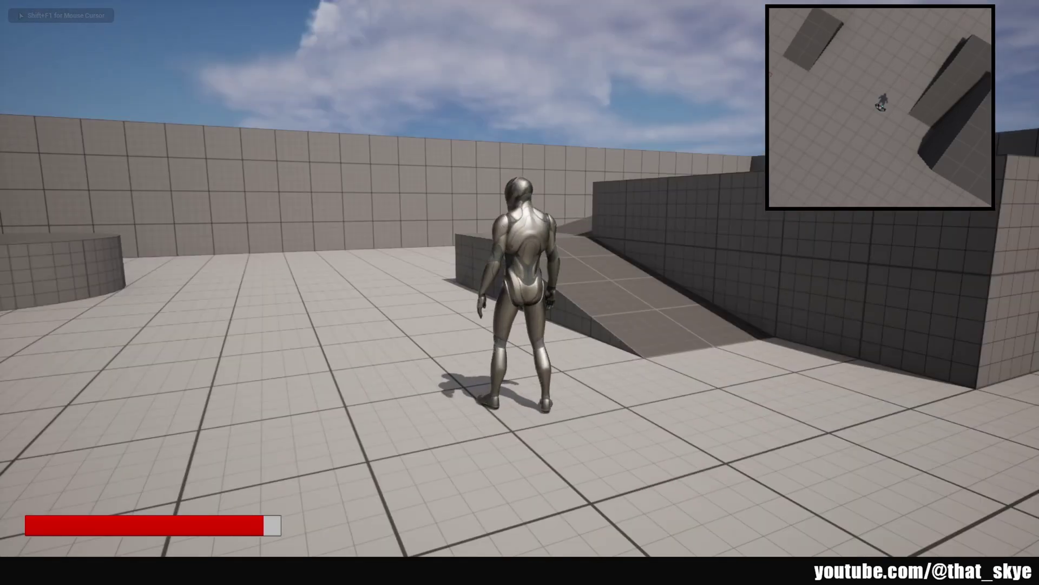
key("w")
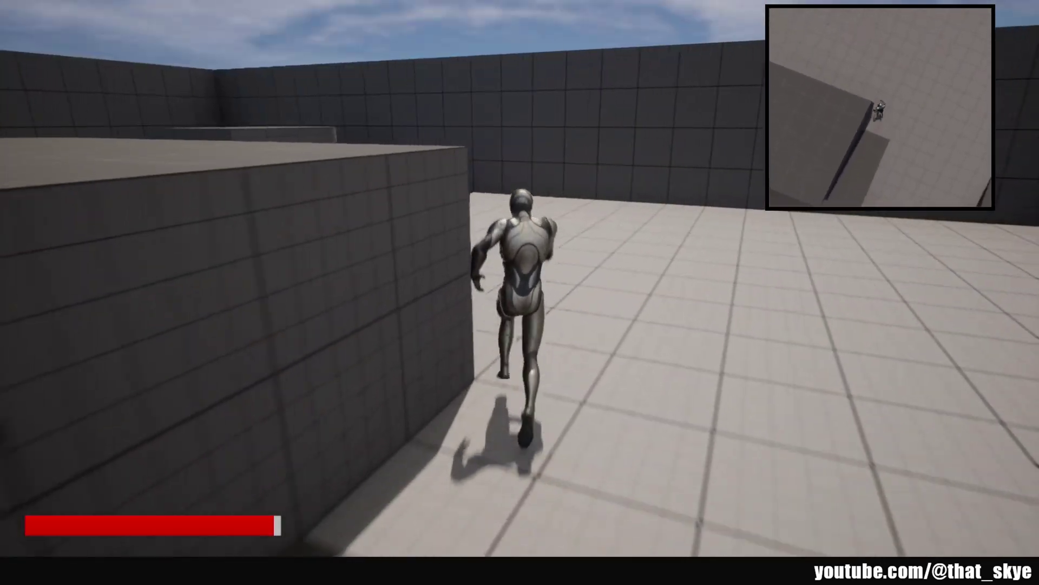
key("w")
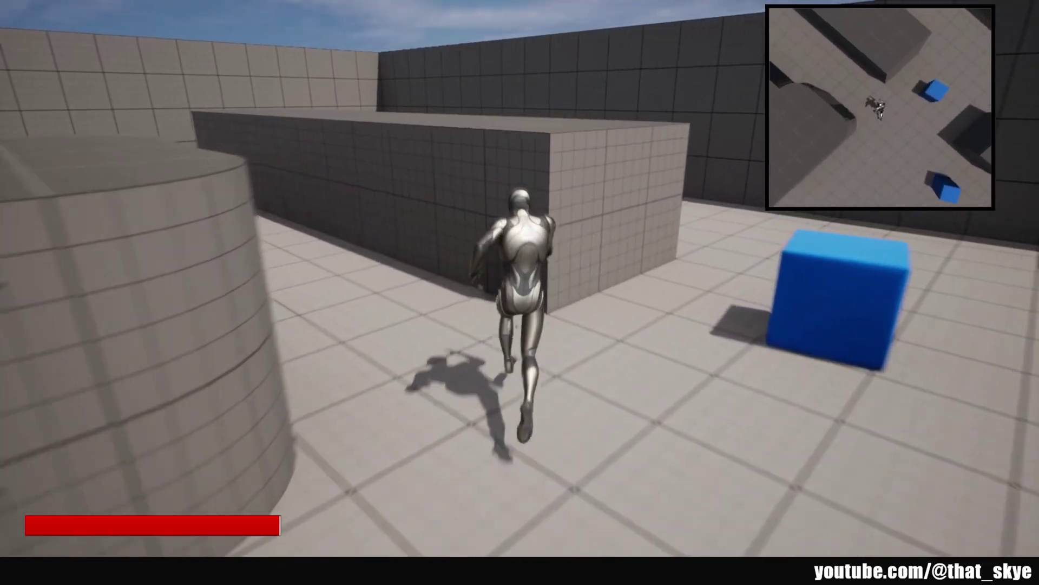
key("w")
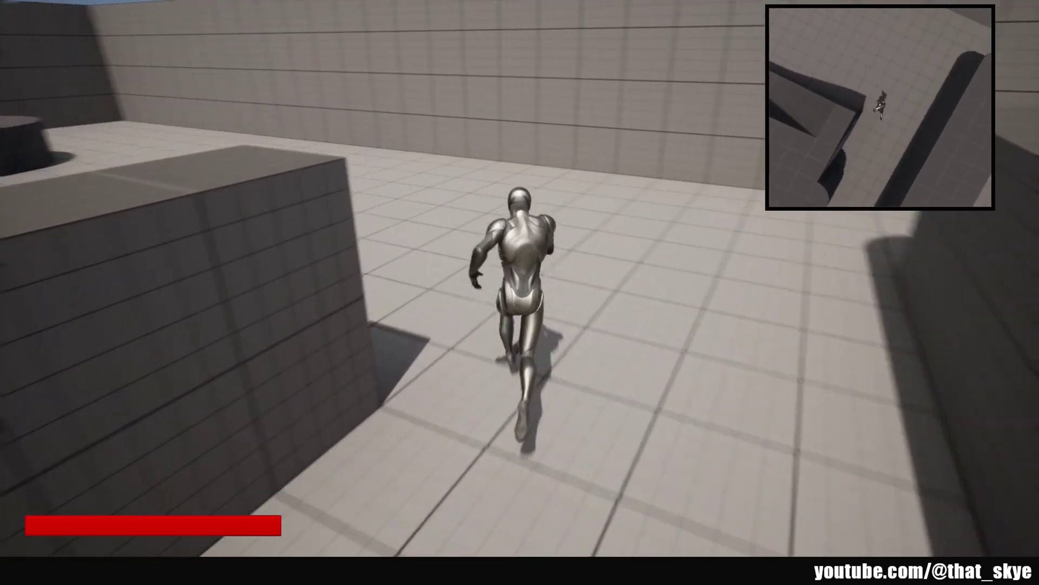
key("w")
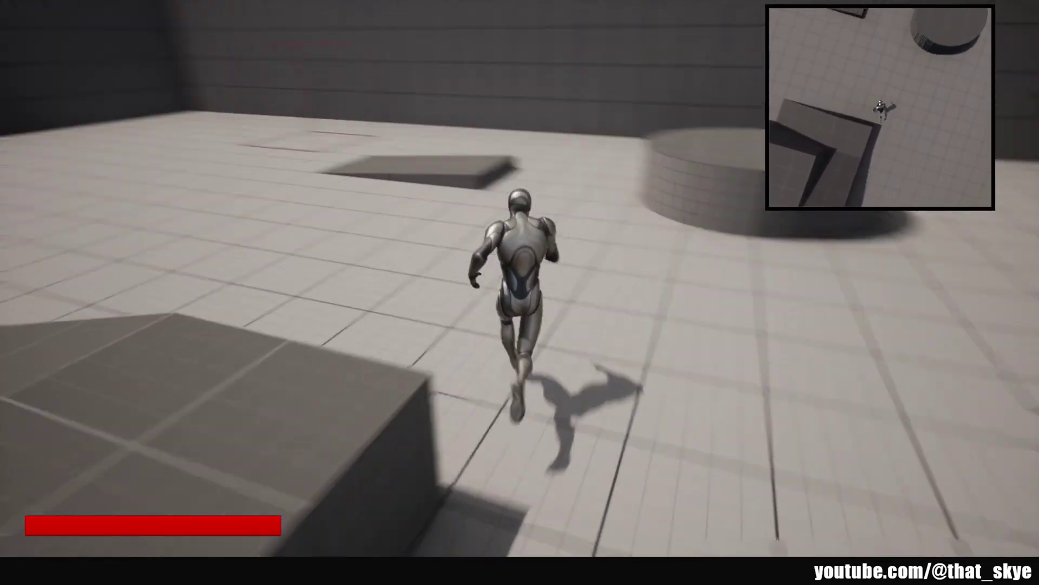
key("Escape")
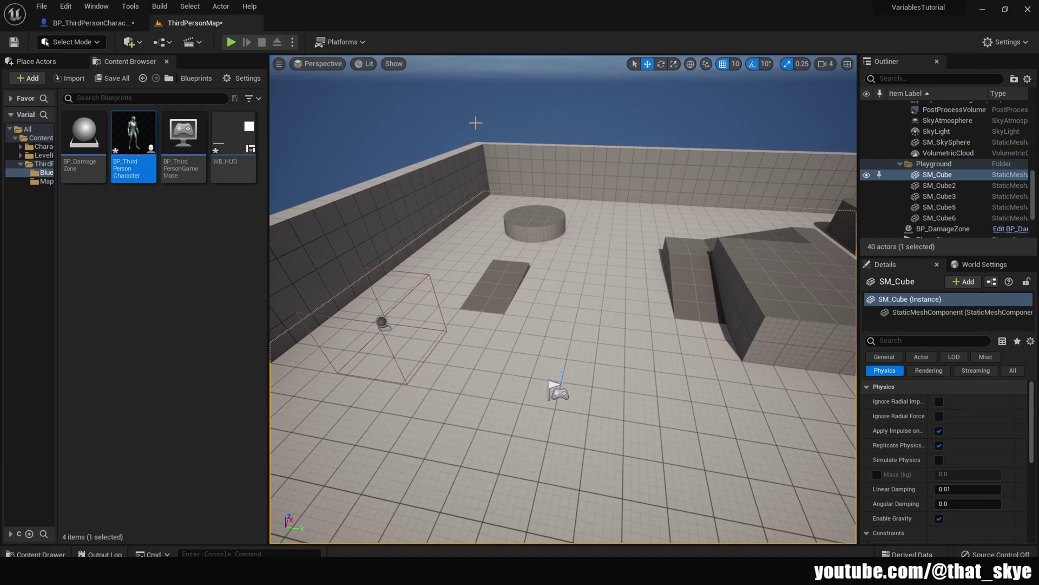
- Move the ThirdPersonMap tab to the front and switch to the BP_ThirdPersonCharacter blueprint
left_click_drag(210, 25, 60, 23)
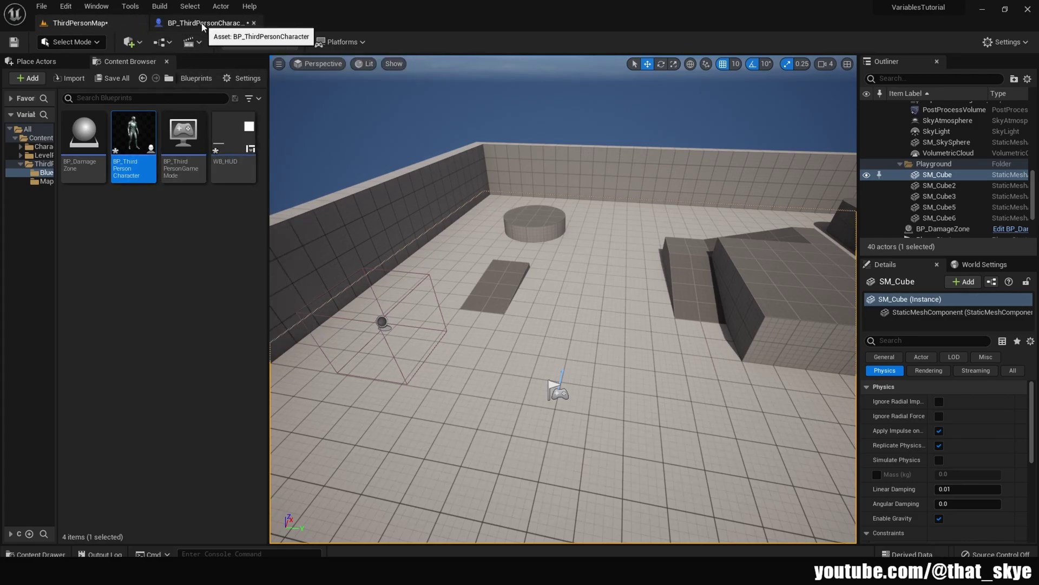
left_click(204, 23)
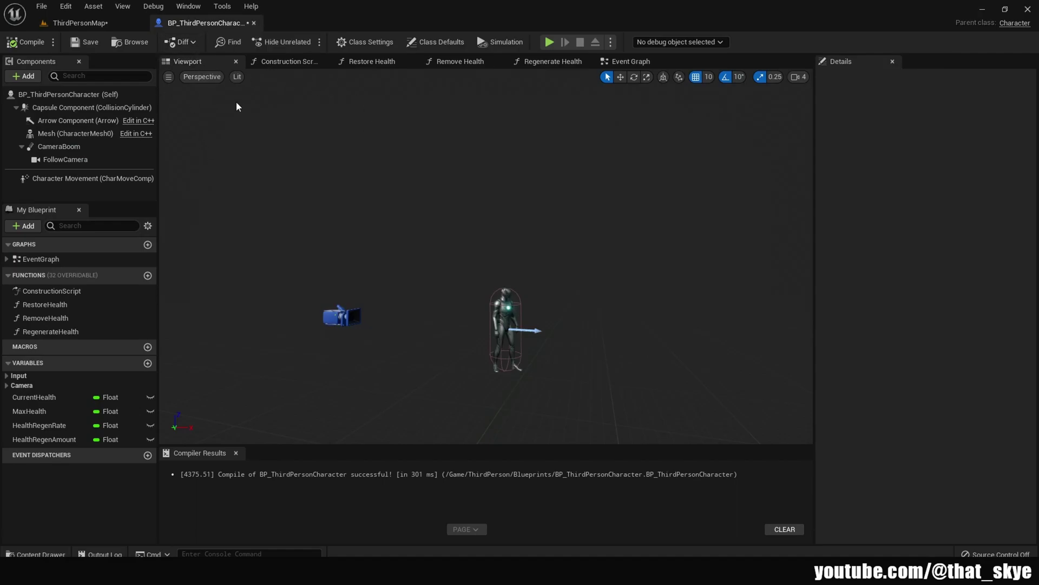
- Add a Scene Capture Component 2D to the character, attached under its Mesh component
left_click(67, 133)
left_click(38, 77)
type("sc")
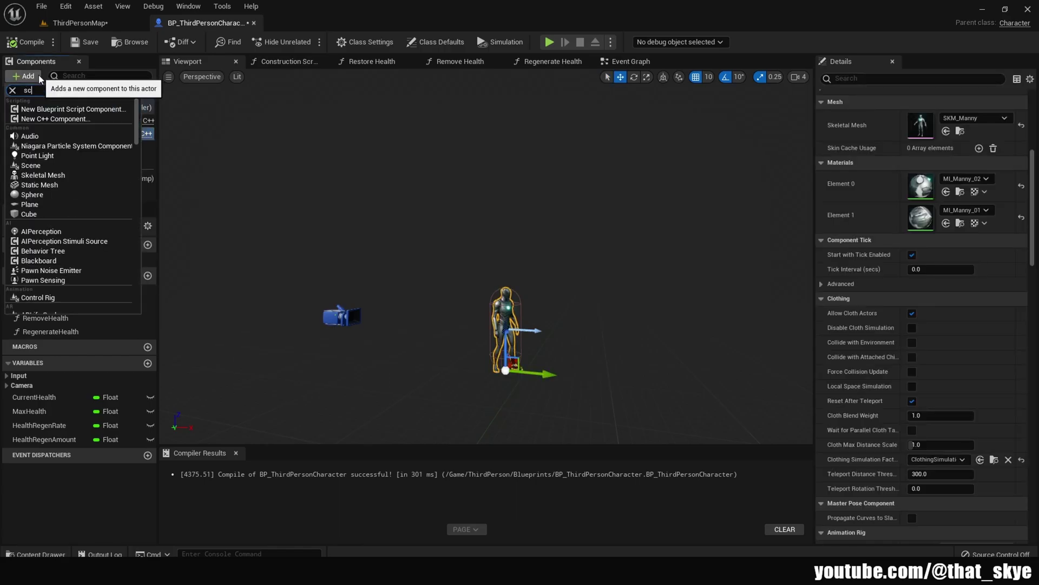
type("e")
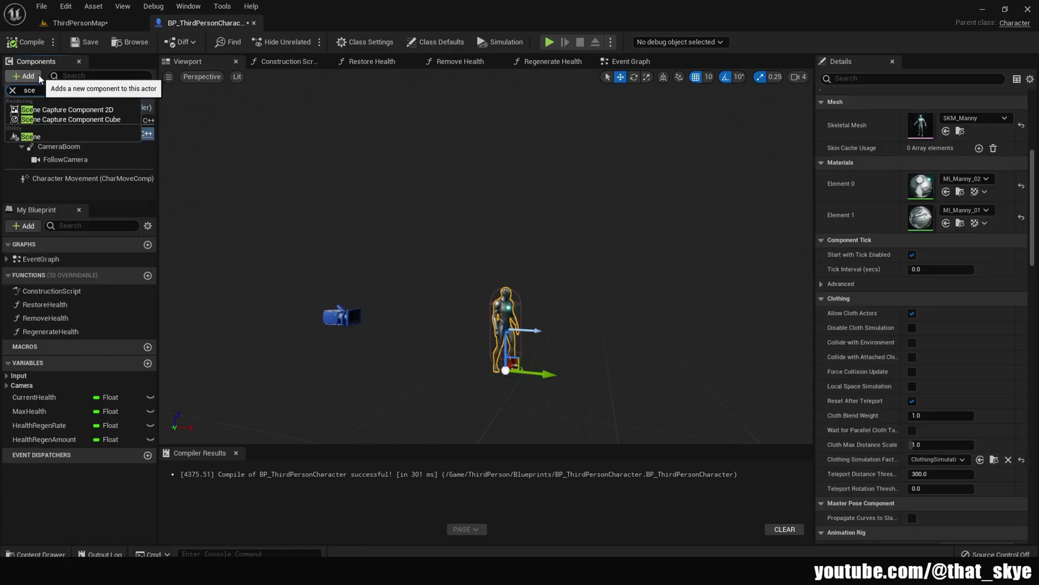
left_click(34, 107)
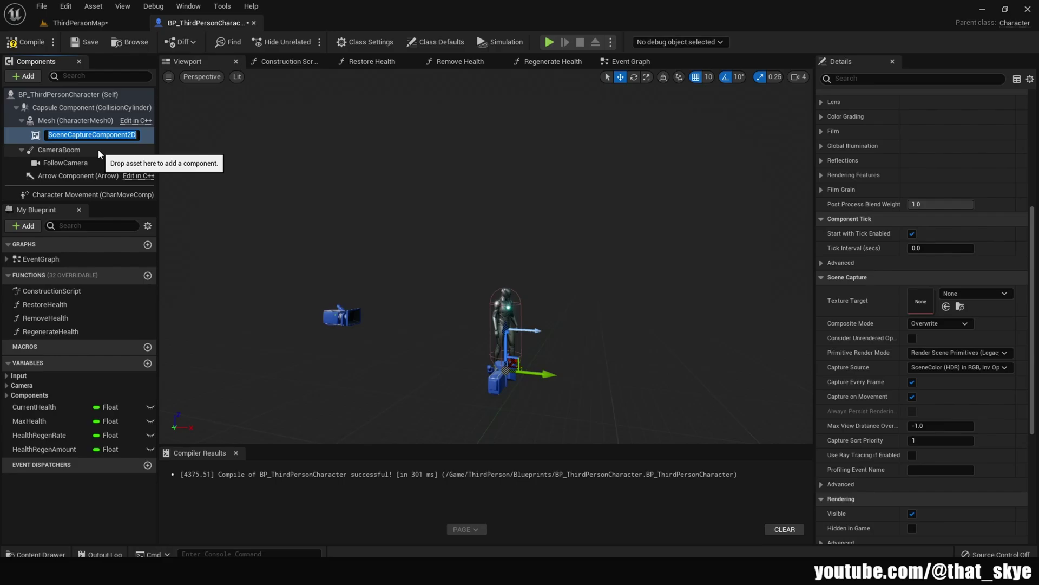
- Keep the default SceneCaptureComponent2D name and tilt it downward to about -80 pitch
key("Return")
key("w")
right_click_drag(680, 288, 666, 320)
key("e")
left_click_drag(589, 322, 566, 327)
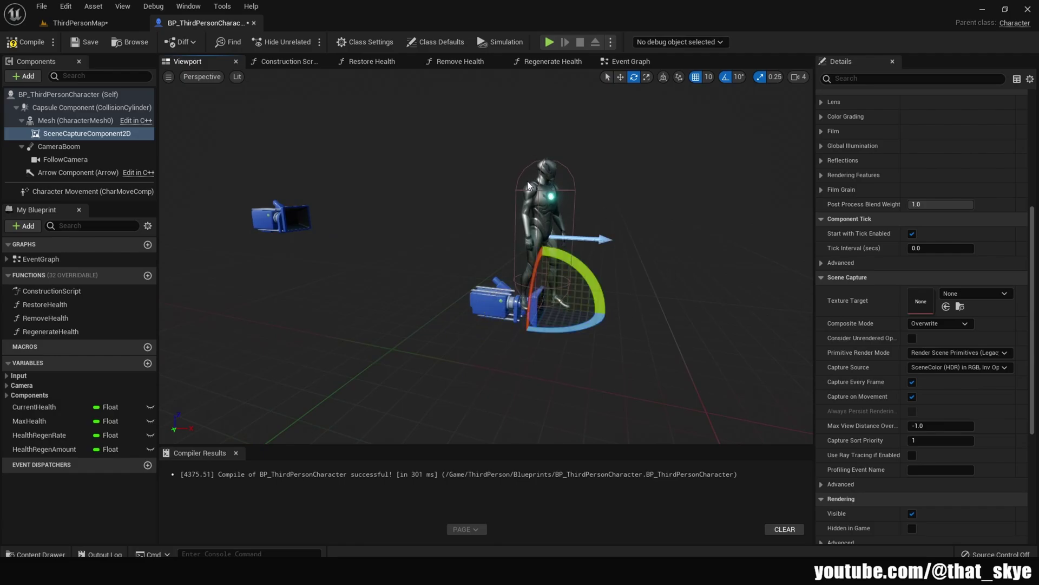
right_click_drag(763, 204, 786, 192)
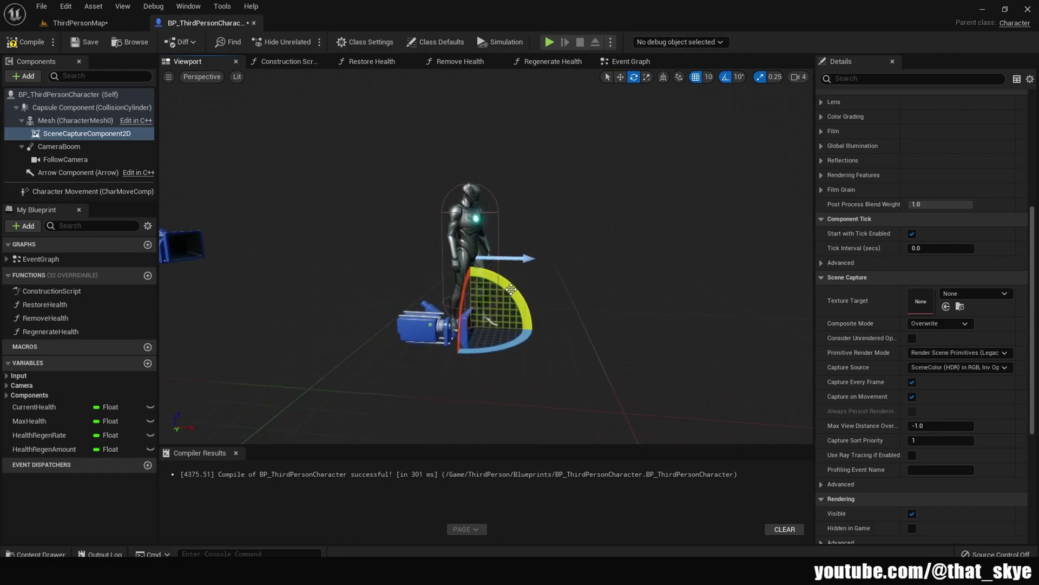
mouse_move(513, 288)
left_mouse_down()
mouse_move(514, 368)
mouse_move(482, 386)
left_mouse_up()
scroll(571, 294, "down", 3)
- Raise the scene capture high above the character
key("w")
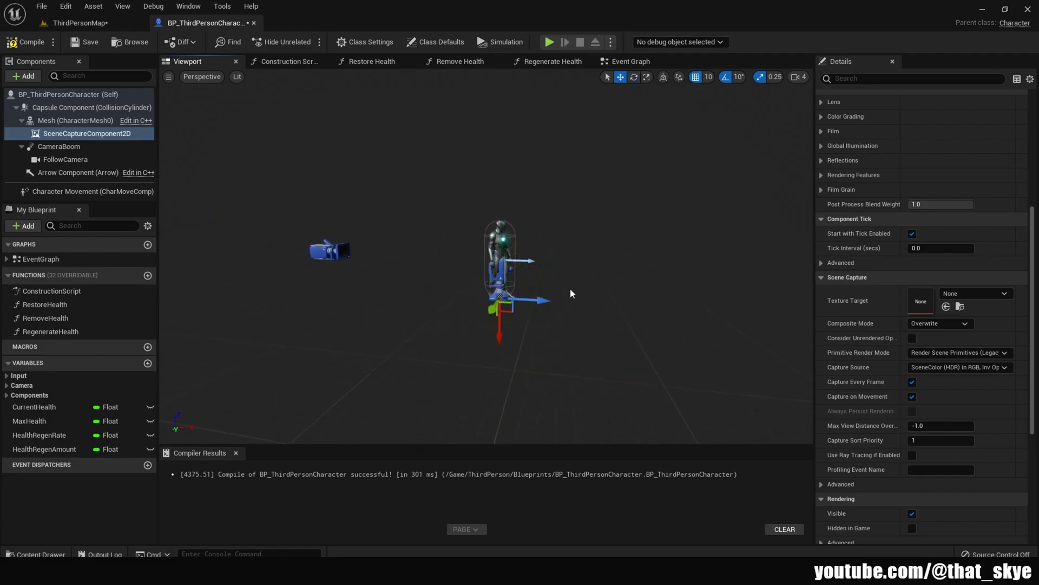
left_click_drag(499, 336, 521, 125)
right_click_drag(540, 170, 543, 129)
left_click_drag(491, 241, 491, 202)
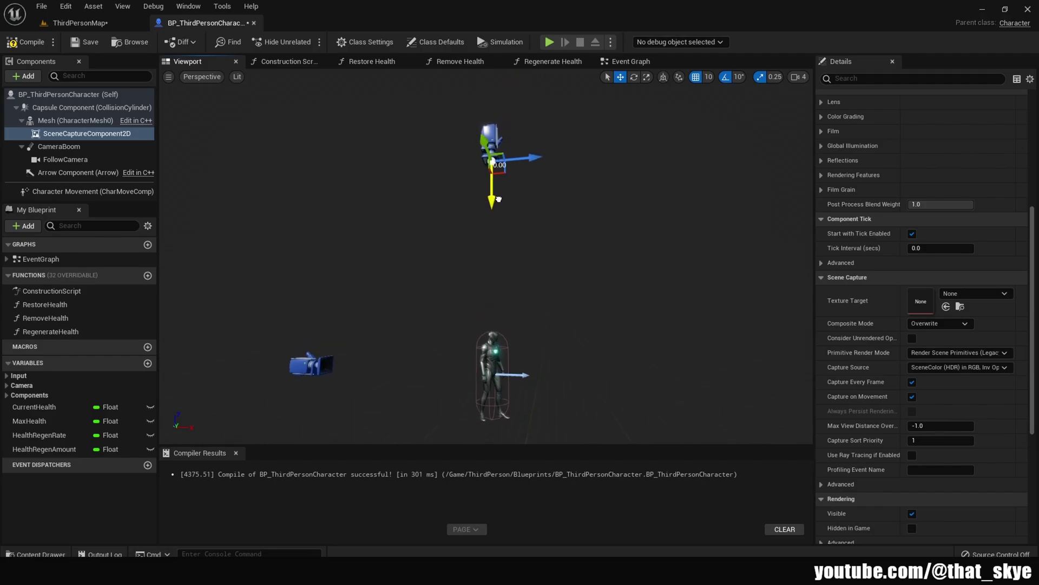
right_click_drag(604, 224, 604, 158)
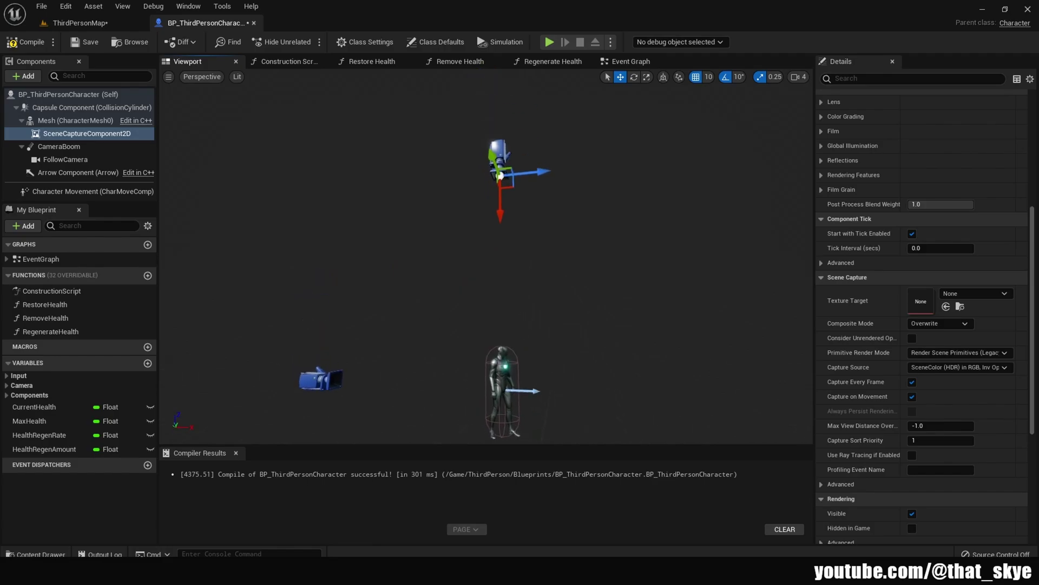
right_click_drag(610, 198, 604, 231)
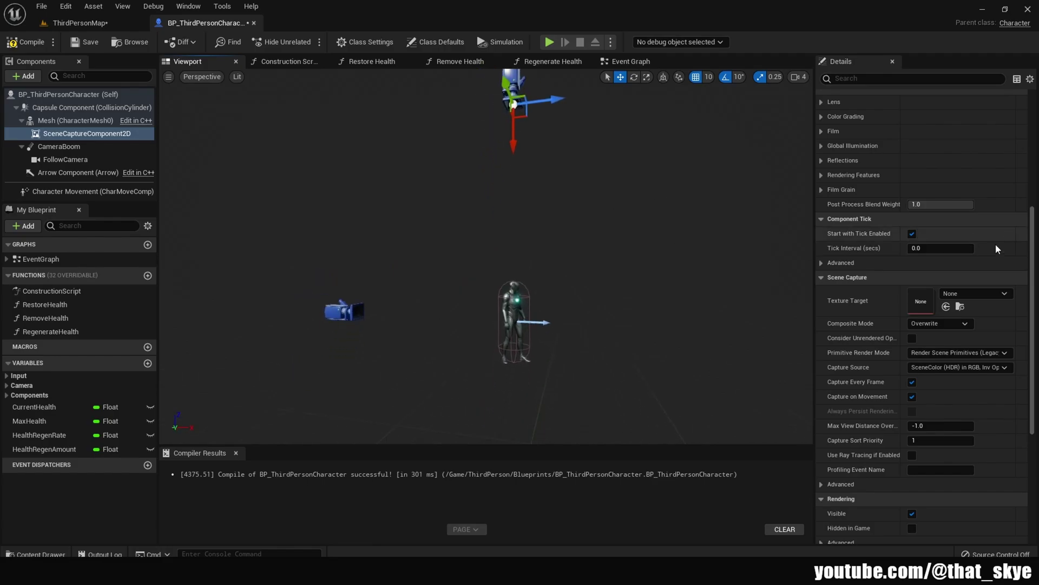
- Give the capture a new NewTextureRenderTarget2D Texture Target and compile the blueprint
scroll(993, 254, "up", 5)
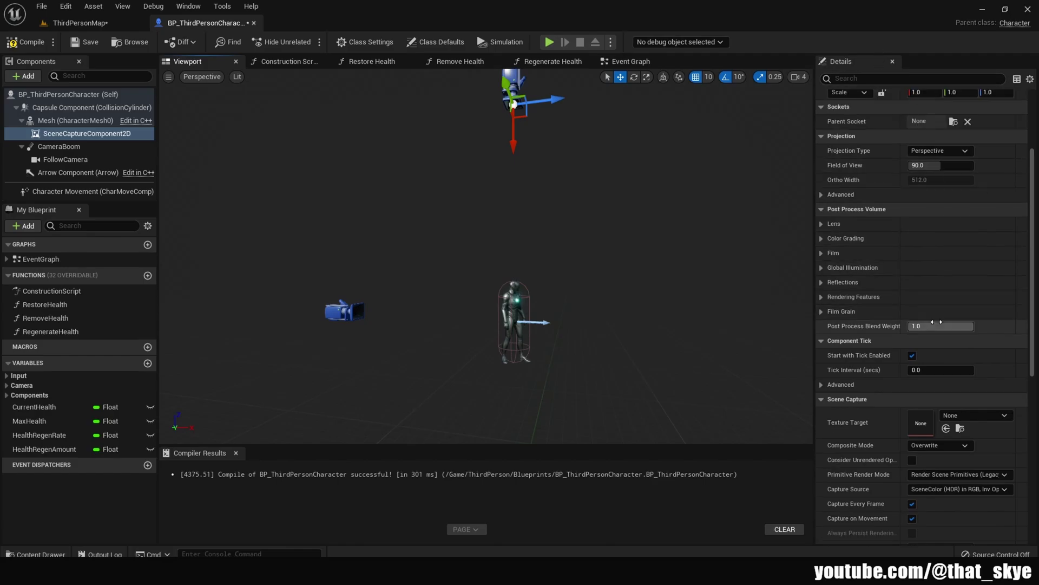
scroll(928, 353, "down", 2)
scroll(919, 382, "down", 1)
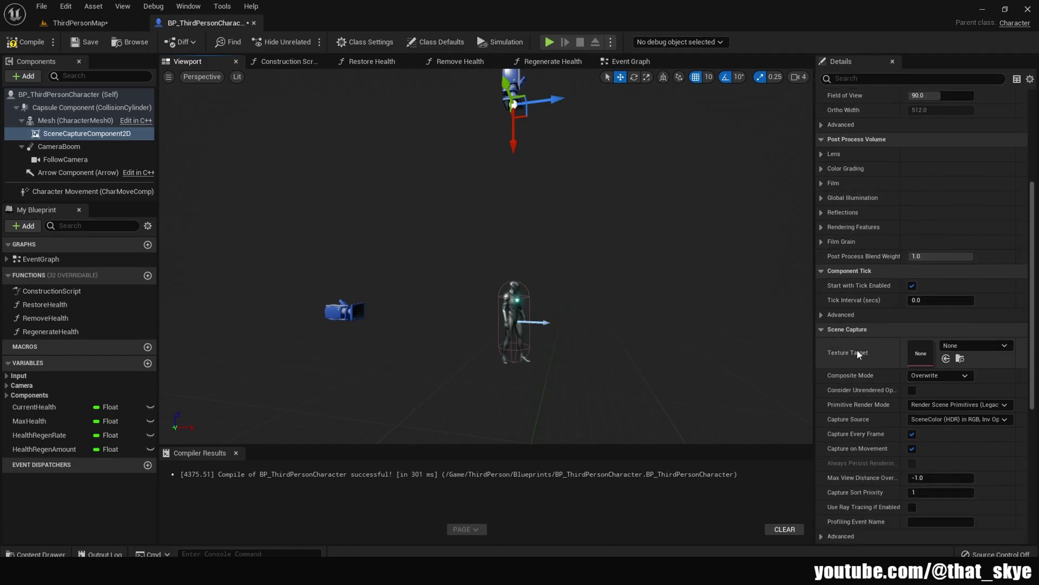
left_click(995, 351)
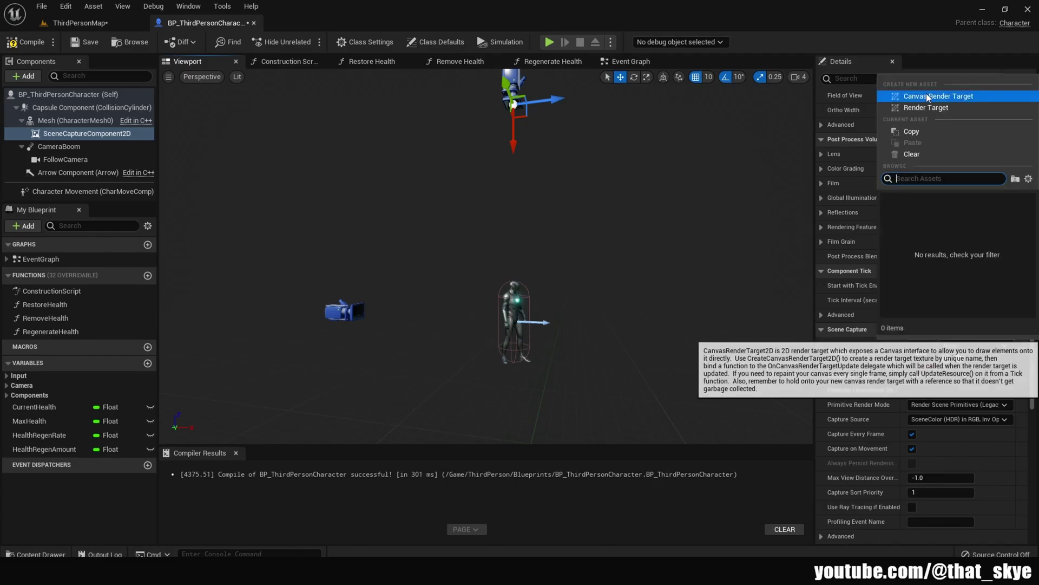
left_click(937, 108)
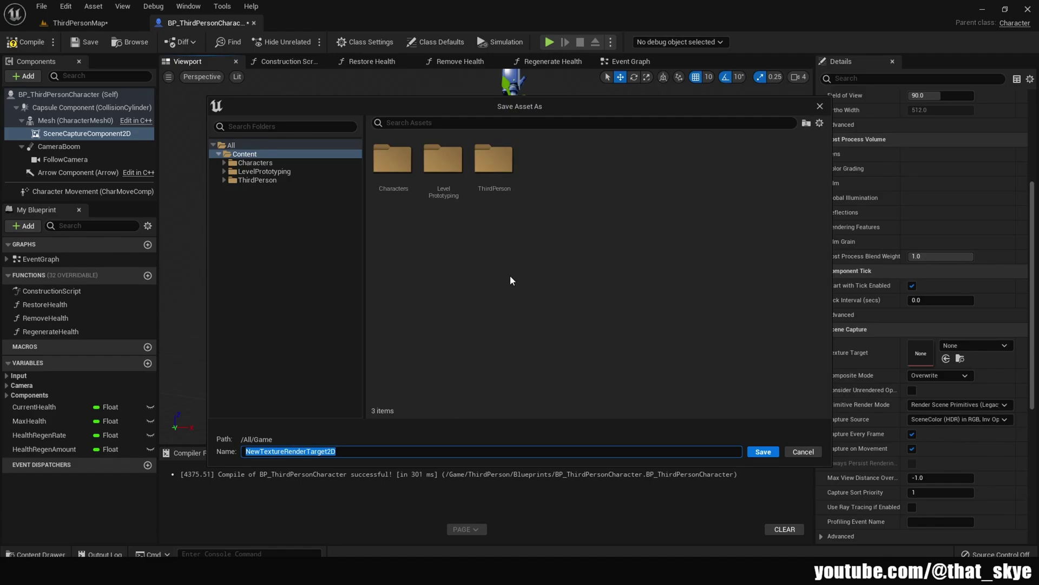
left_click(764, 452)
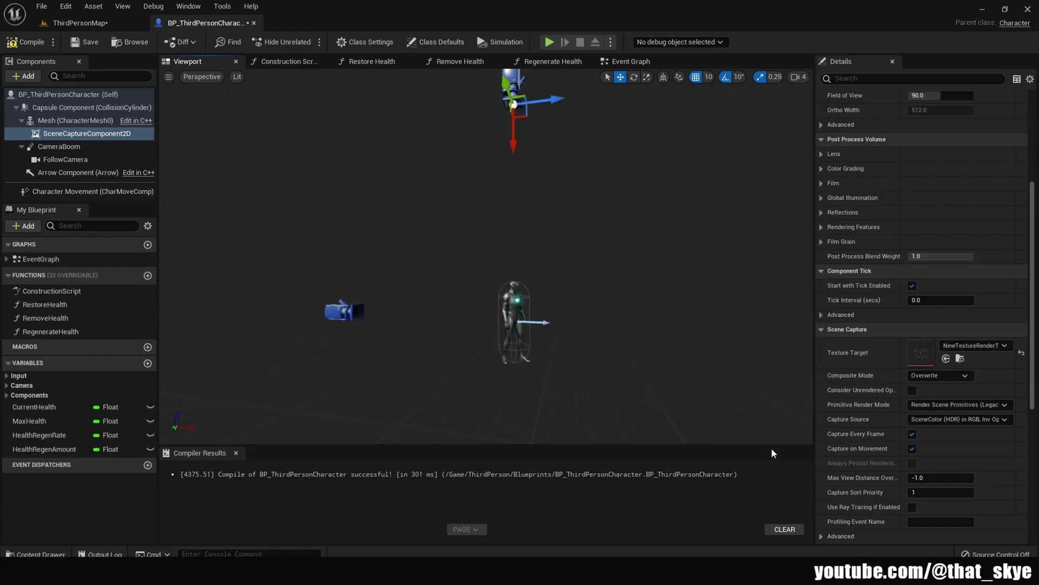
left_click(33, 43)
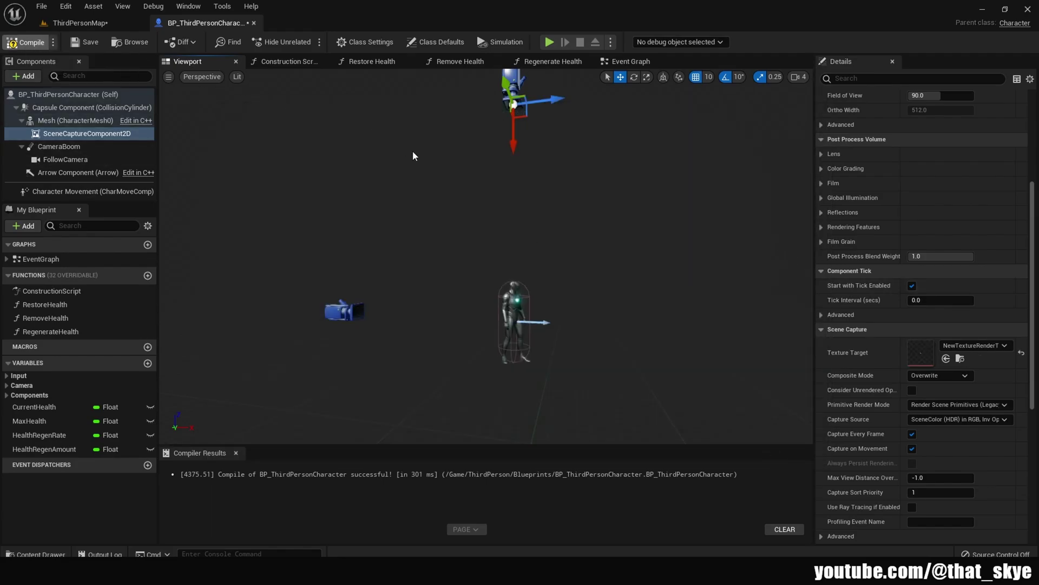
- Create a NewMaterial material asset in Content and open it in the Material Editor
left_click(81, 24)
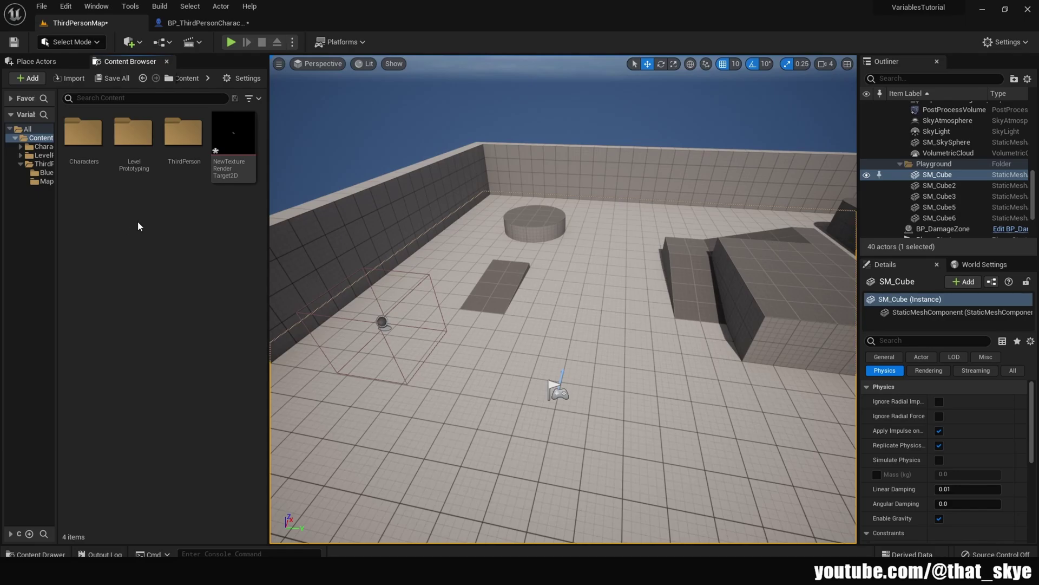
right_click(119, 210)
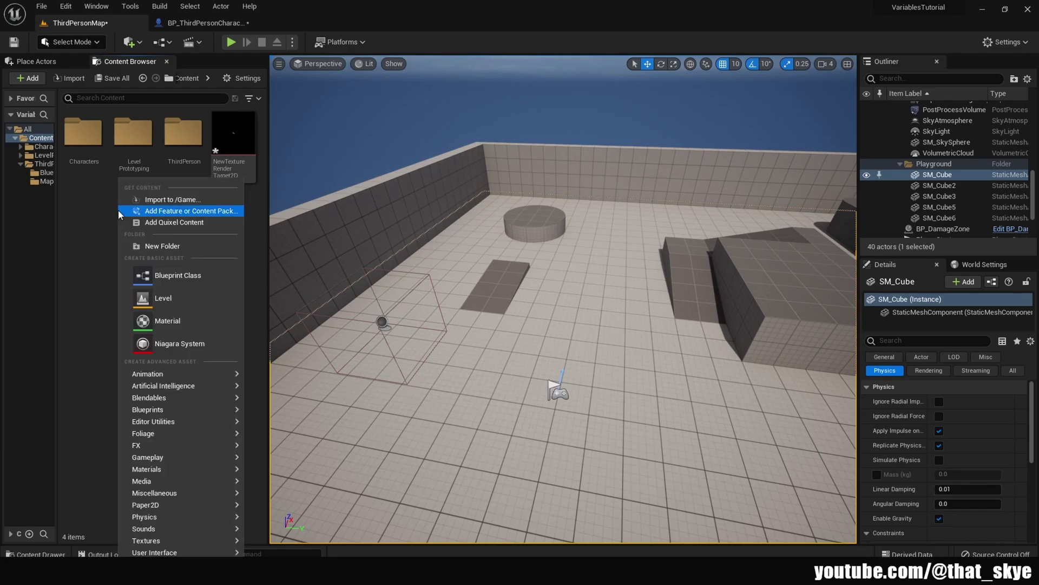
left_click(184, 325)
key("Return")
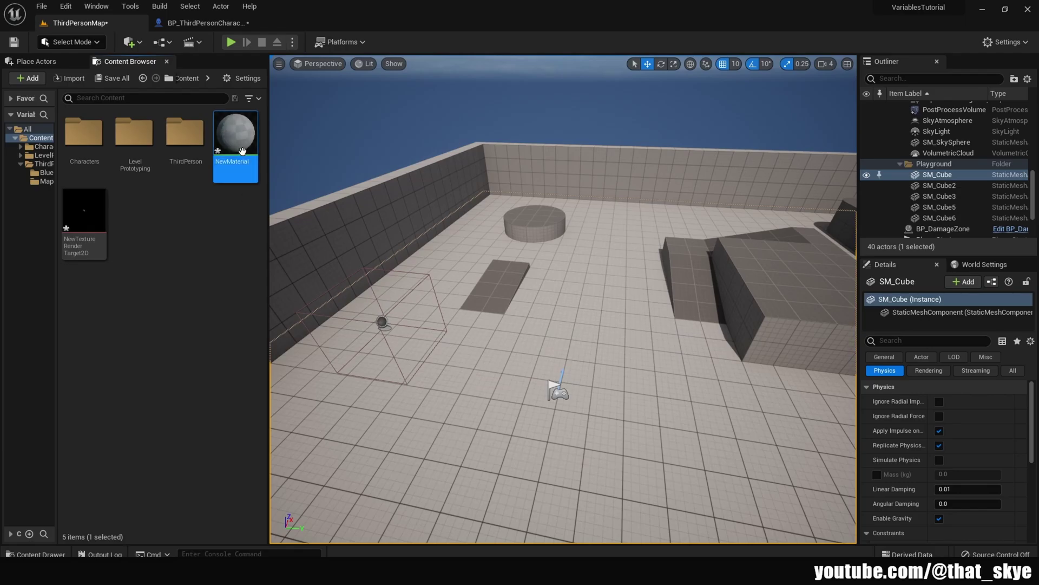
double_click(241, 152)
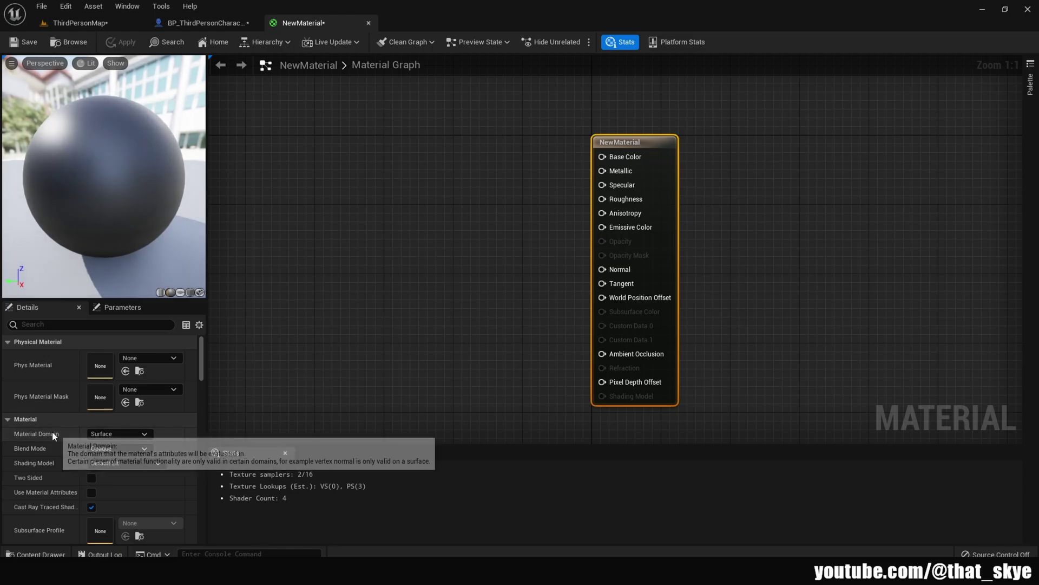
- Set NewMaterial's Material Domain to User Interface
left_click(132, 434)
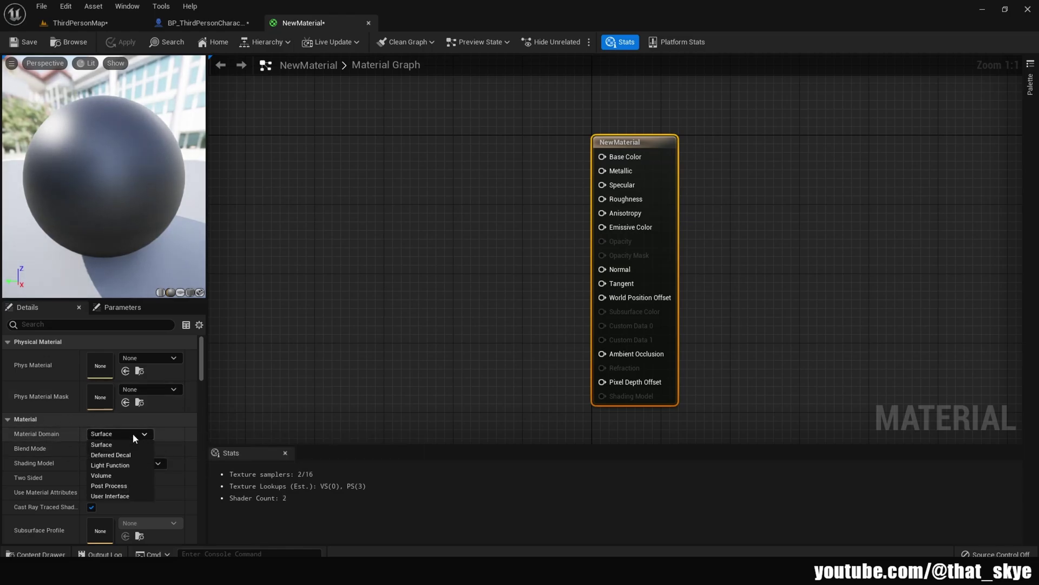
left_click(117, 496)
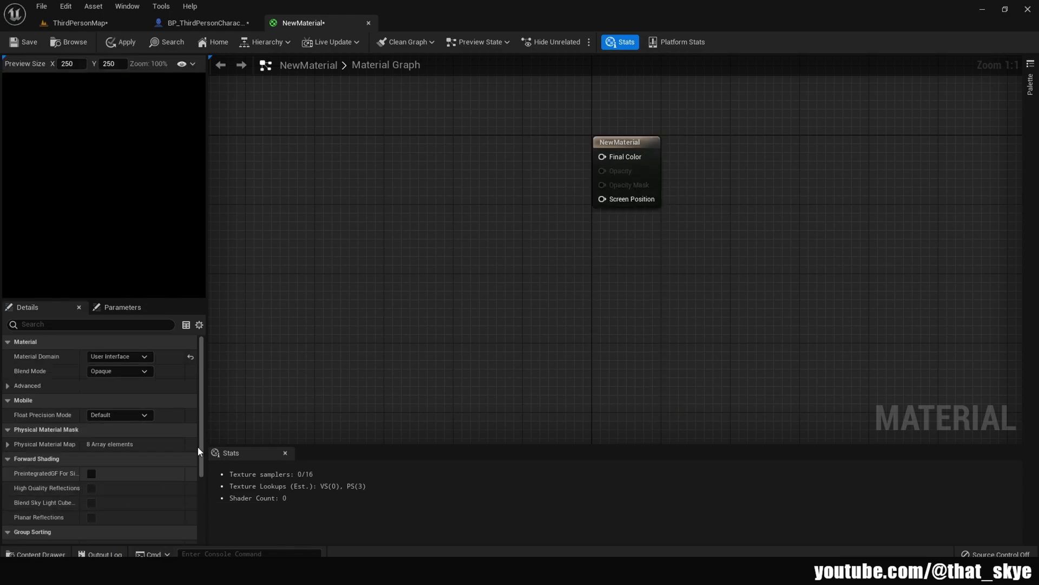
right_click_drag(469, 258, 488, 305)
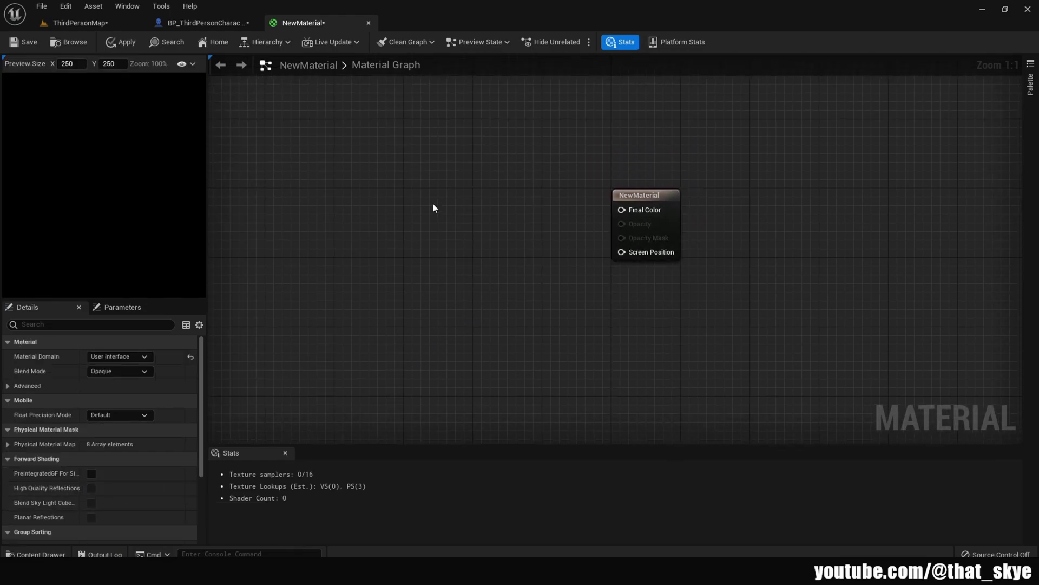
right_click_drag(450, 203, 526, 199)
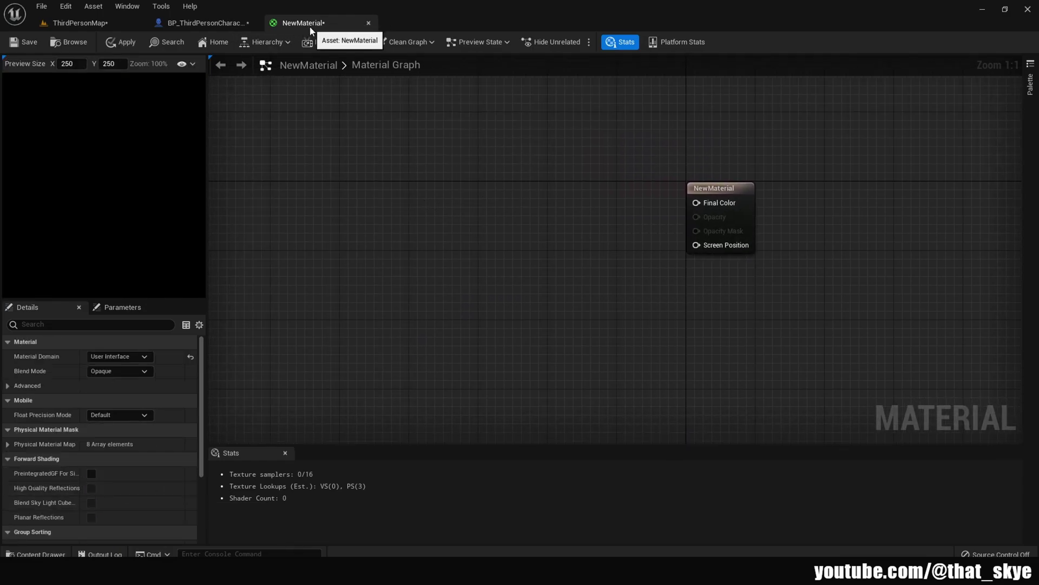
- Add NewTextureRenderTarget2D as a Texture Sample and wire its RGB into Final Color
left_click_drag(312, 28, 317, 152)
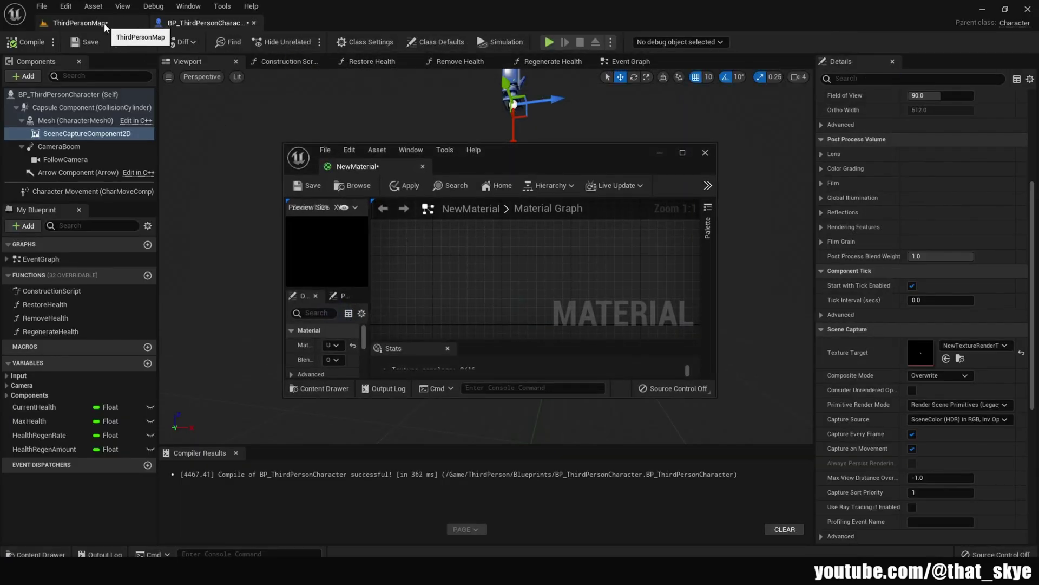
left_click(78, 23)
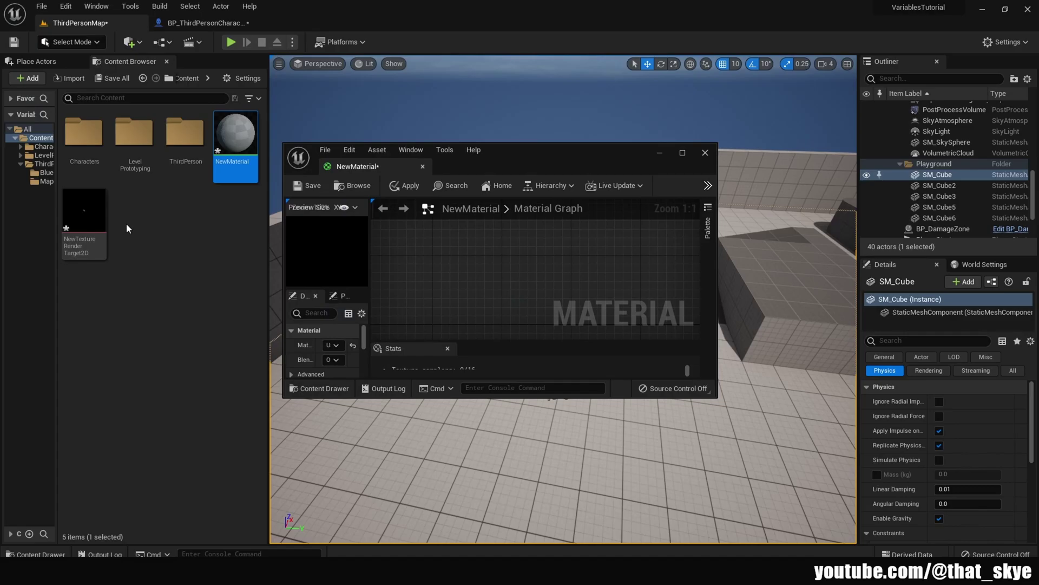
left_click_drag(81, 230, 480, 279)
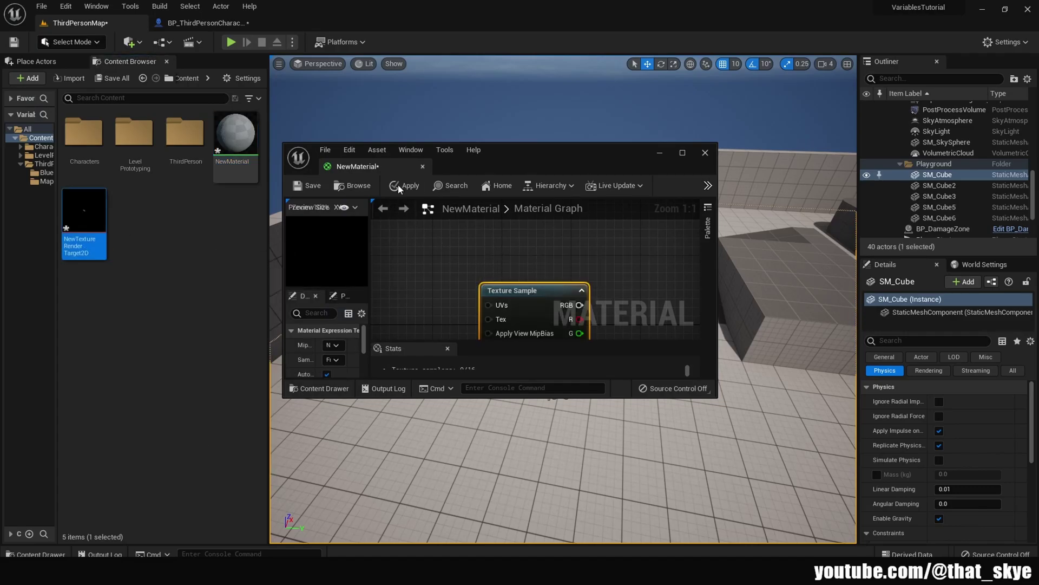
left_click_drag(352, 166, 353, 25)
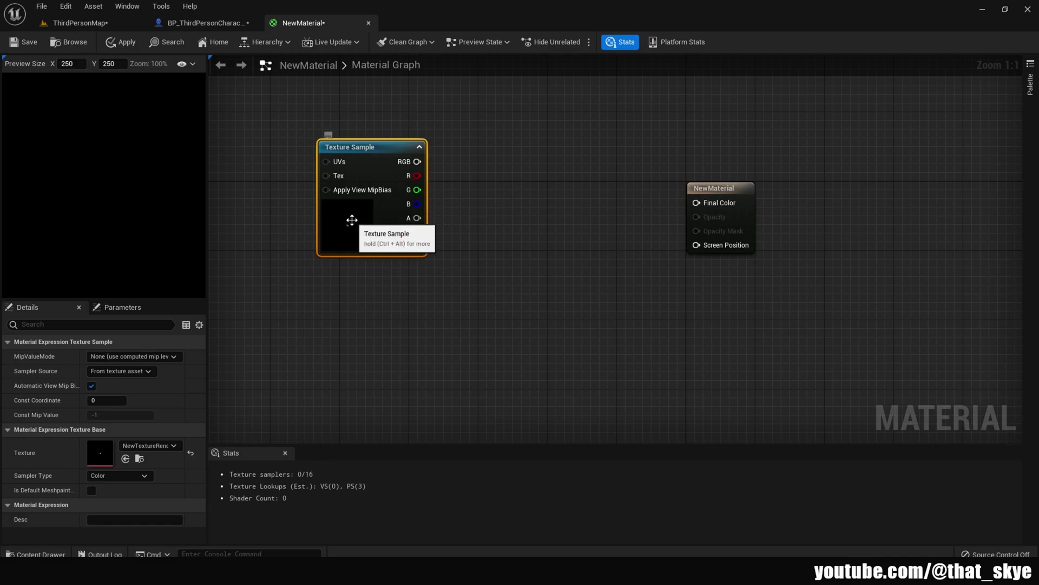
left_click_drag(352, 220, 409, 245)
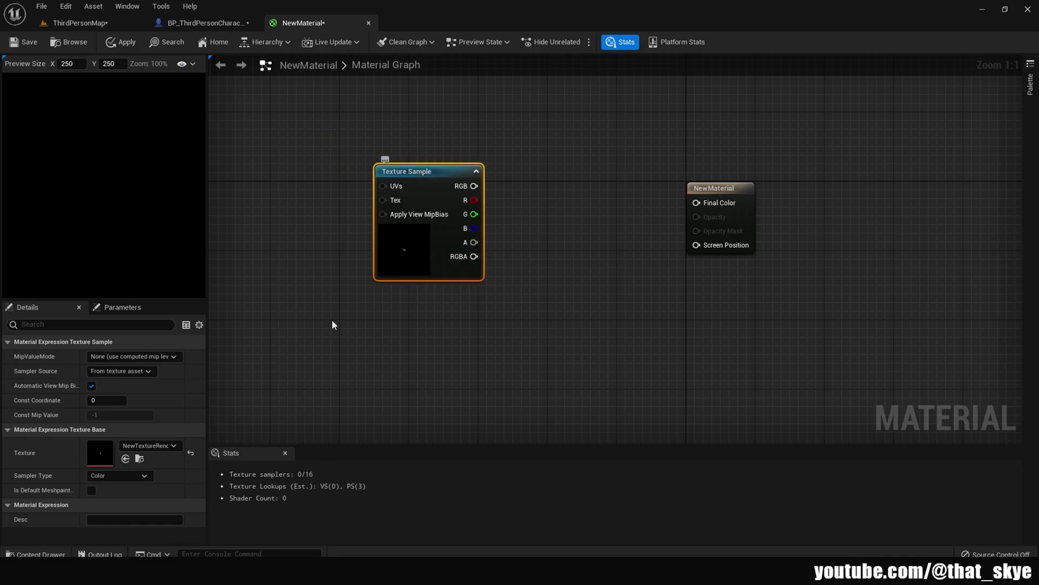
right_click_drag(511, 281, 458, 303)
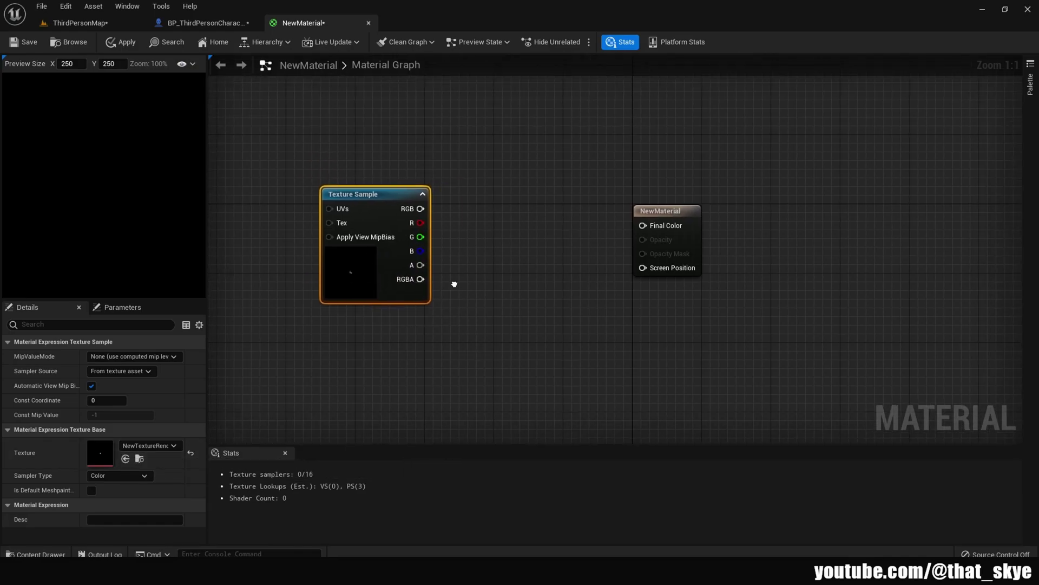
left_click_drag(368, 291, 441, 314)
left_click_drag(507, 235, 650, 227)
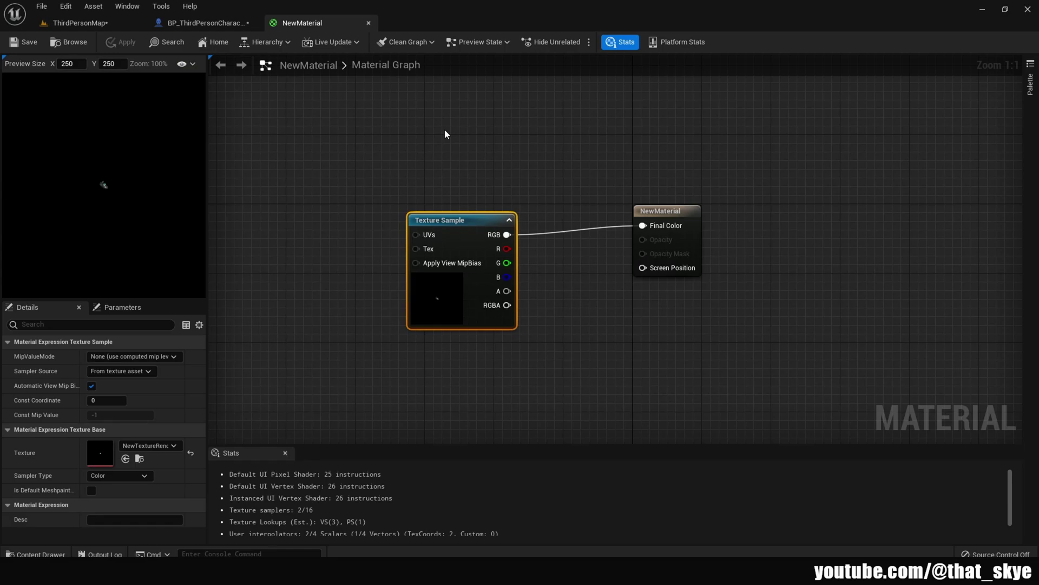
- Open WB_HUD from ThirdPerson > Blueprints and delete the old white image, Image_3
left_click(108, 28)
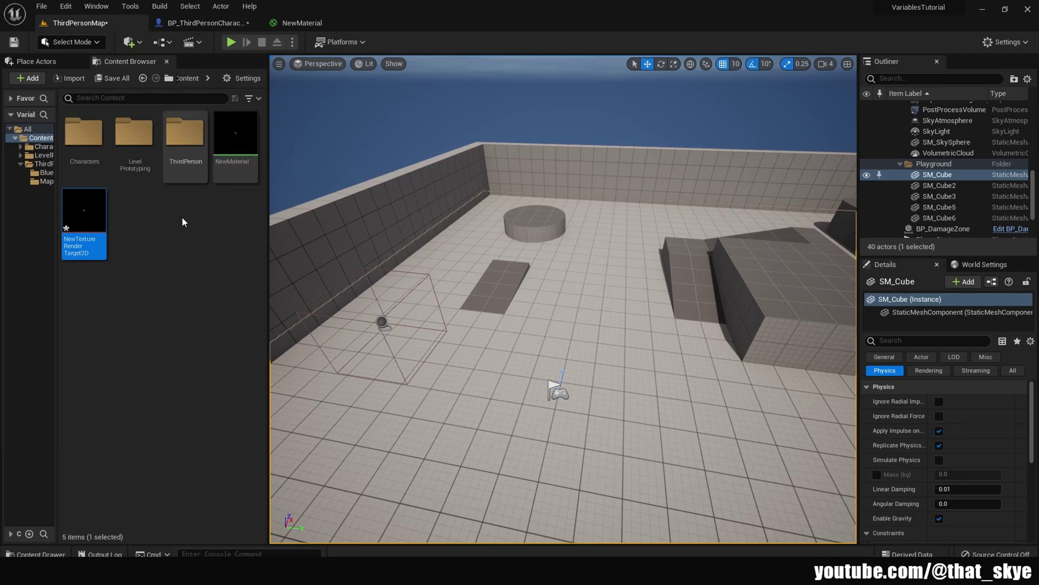
double_click(186, 168)
double_click(84, 136)
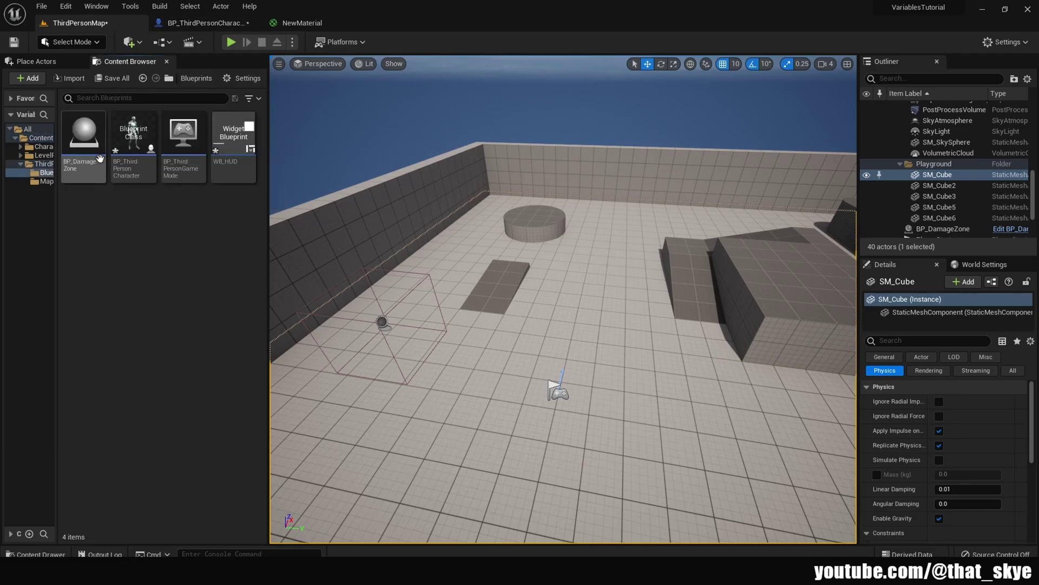
left_click(242, 172)
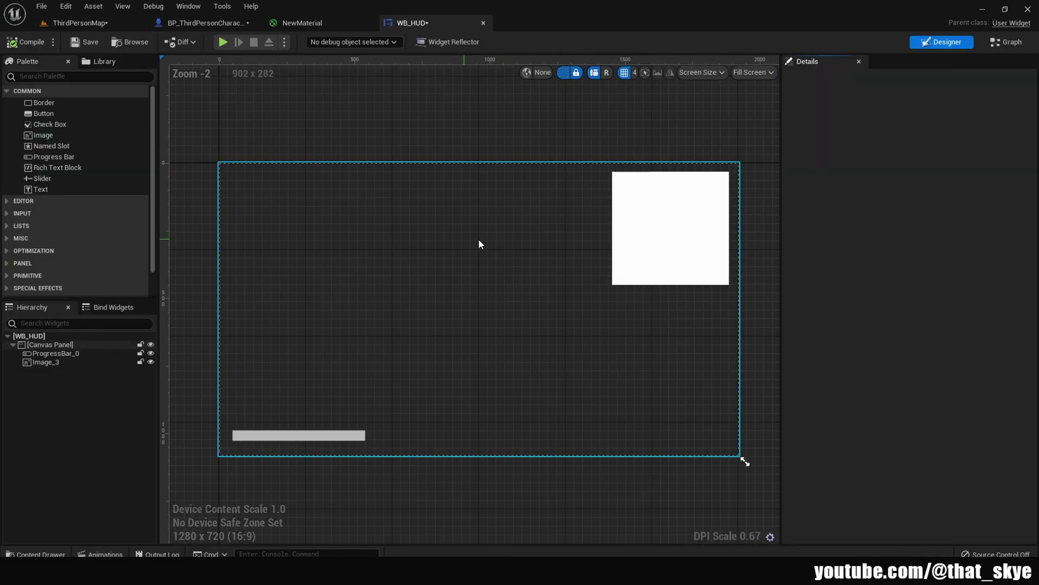
left_click(656, 238)
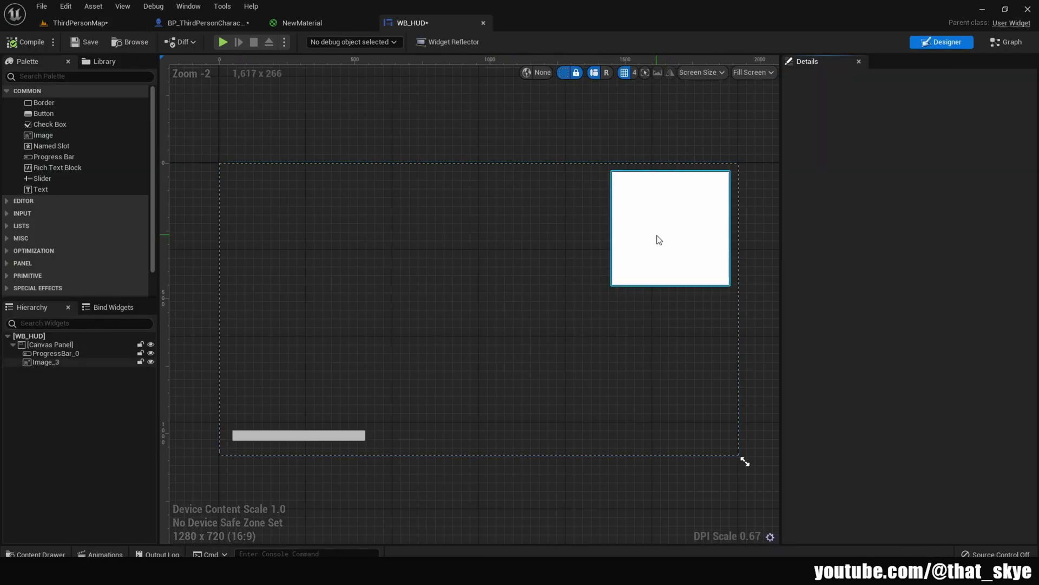
key("Delete")
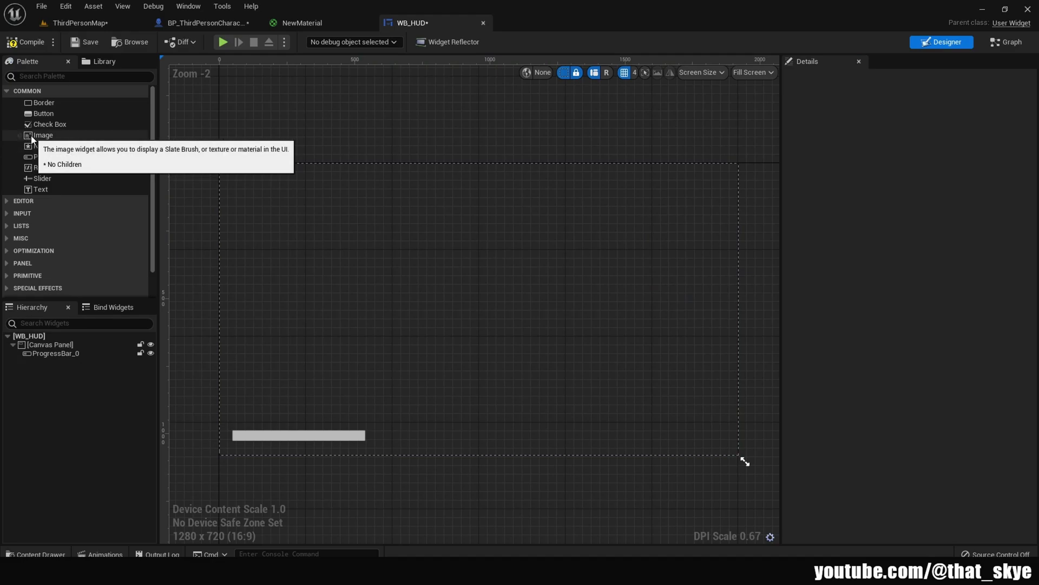
- Add a new Image at 1308, 44, sized about 562×466, near the top-right
left_click_drag(32, 136, 620, 192)
right_click_drag(637, 253, 409, 233)
left_click_drag(421, 185, 499, 298)
left_click_drag(440, 238, 394, 221)
left_click_drag(456, 282, 497, 284)
right_click_drag(468, 260, 547, 280)
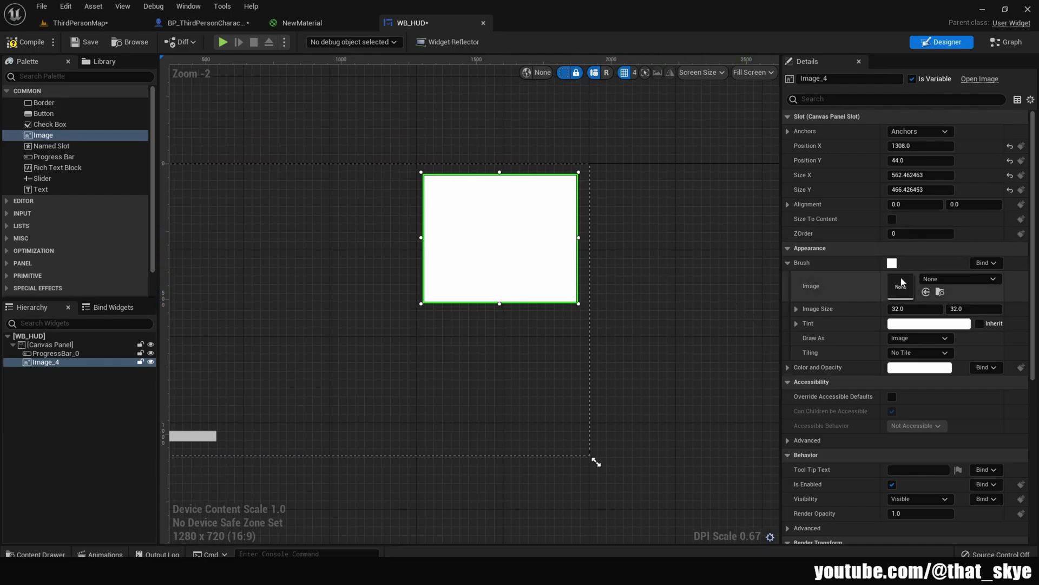
- Set the HUD image's brush to NewMaterial
left_click(66, 23)
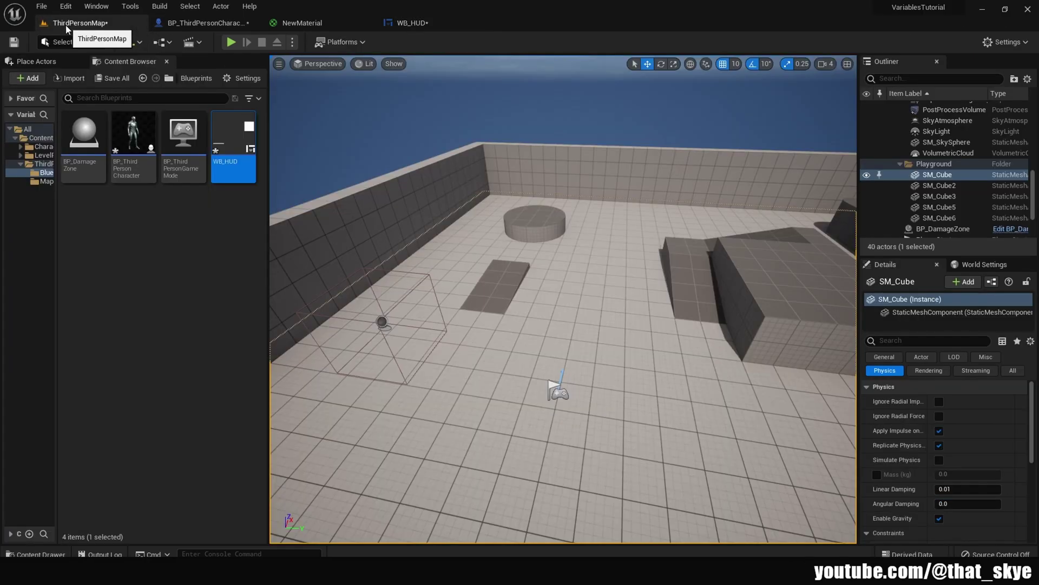
left_click(27, 137)
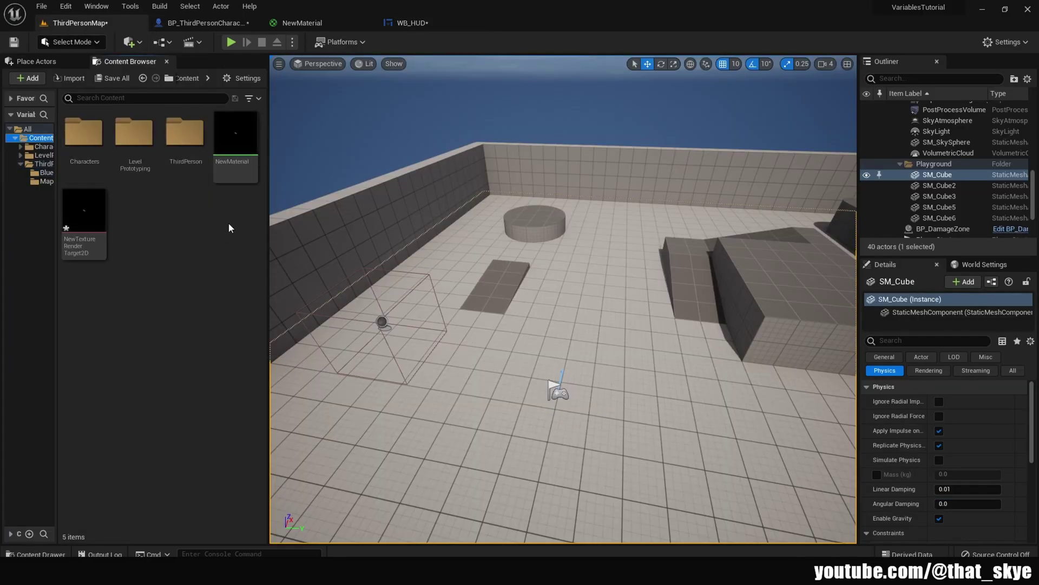
left_click(233, 171)
left_click(411, 22)
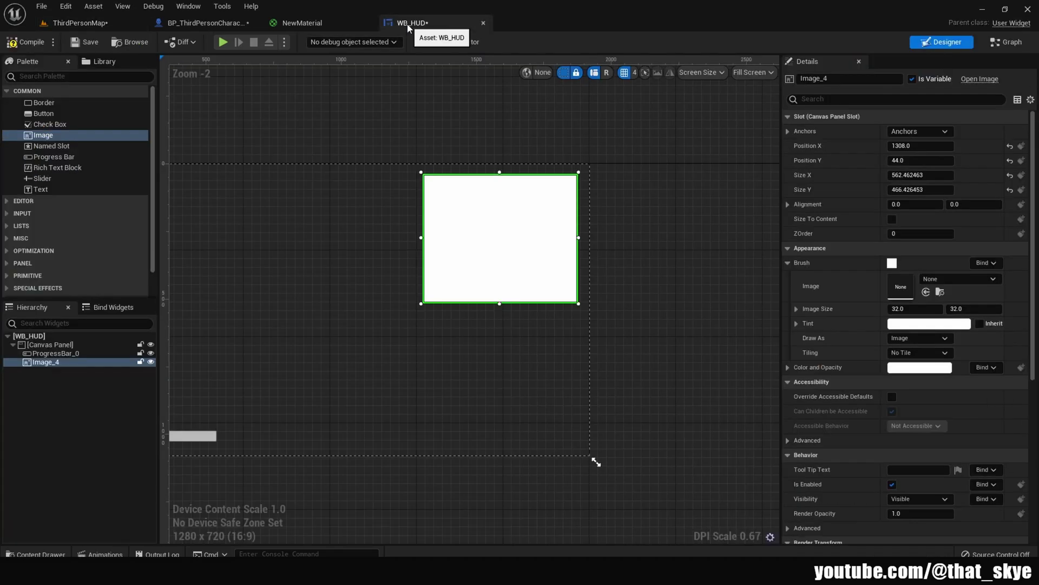
left_click(927, 292)
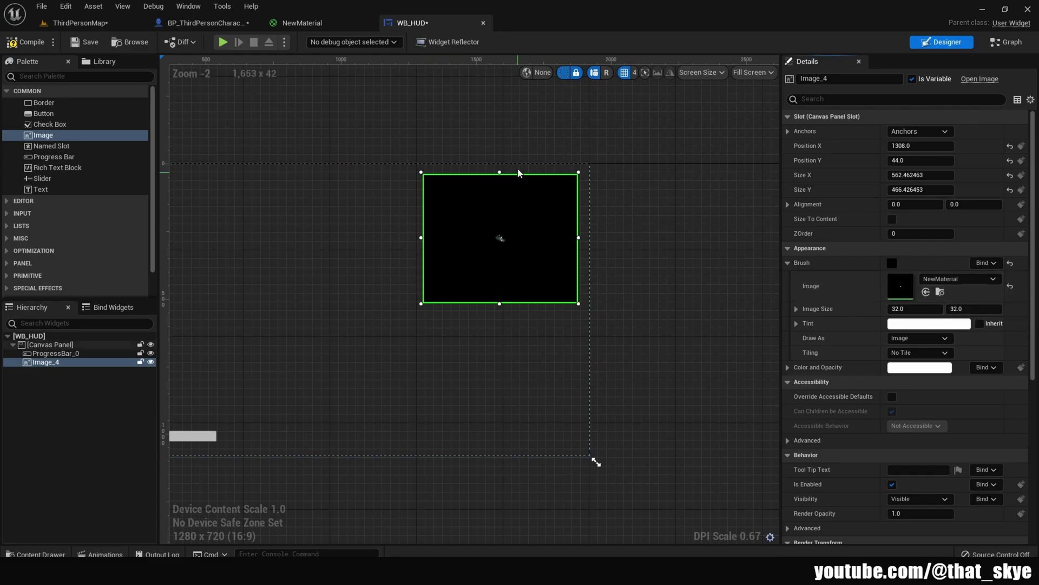
right_click_drag(407, 122, 447, 125)
- Compile and save WB_HUD, then return to the level editor
left_click(24, 41)
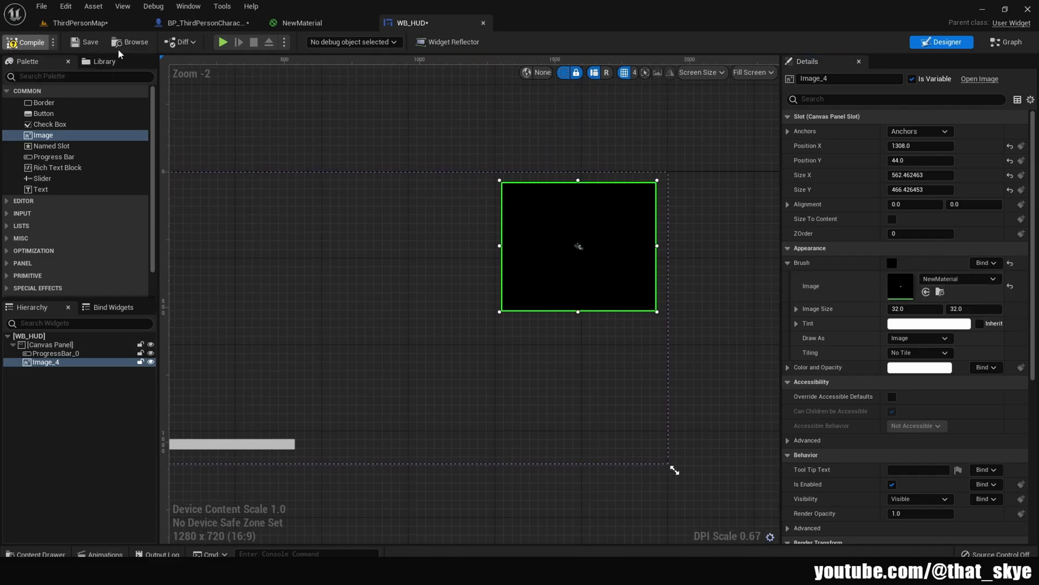
left_click(85, 42)
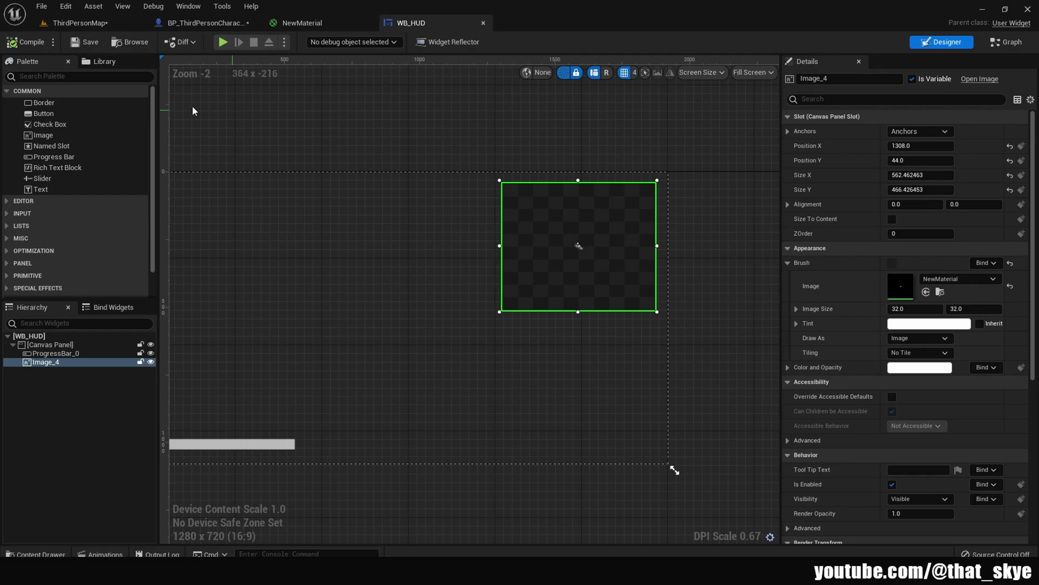
left_click(80, 22)
right_click_drag(628, 213, 636, 213)
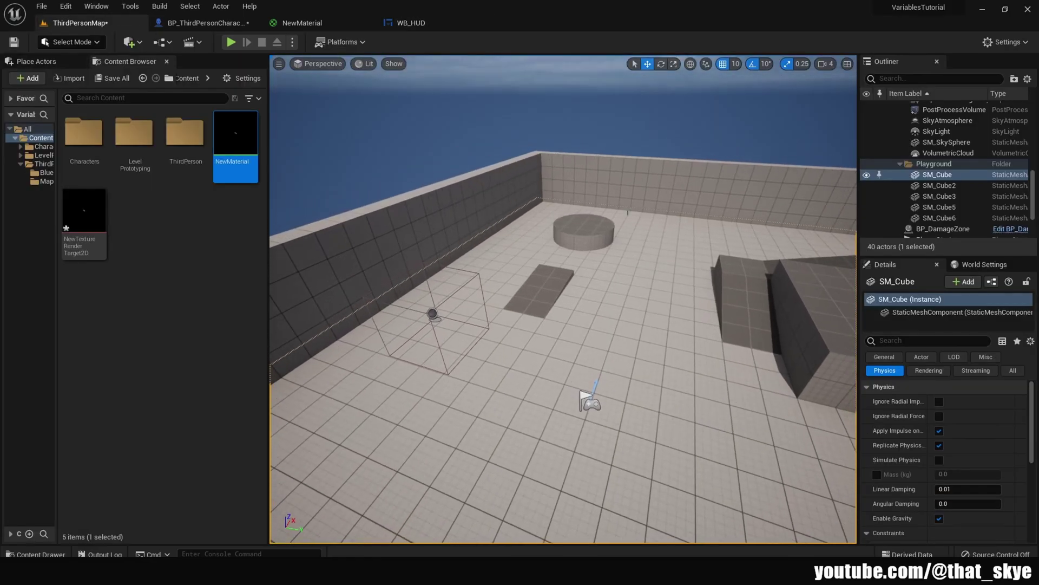
key("F11")
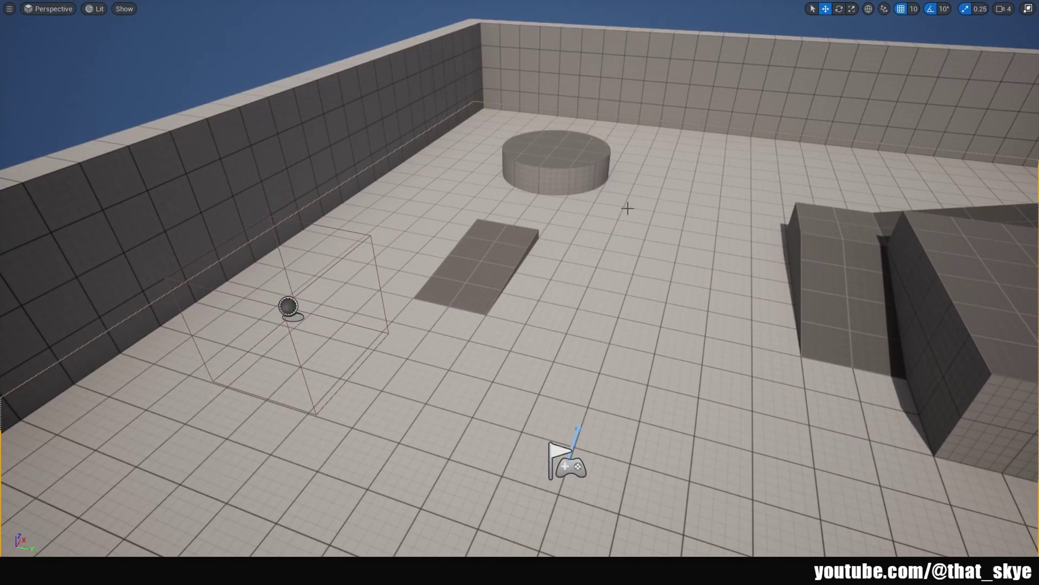
key("alt+p")
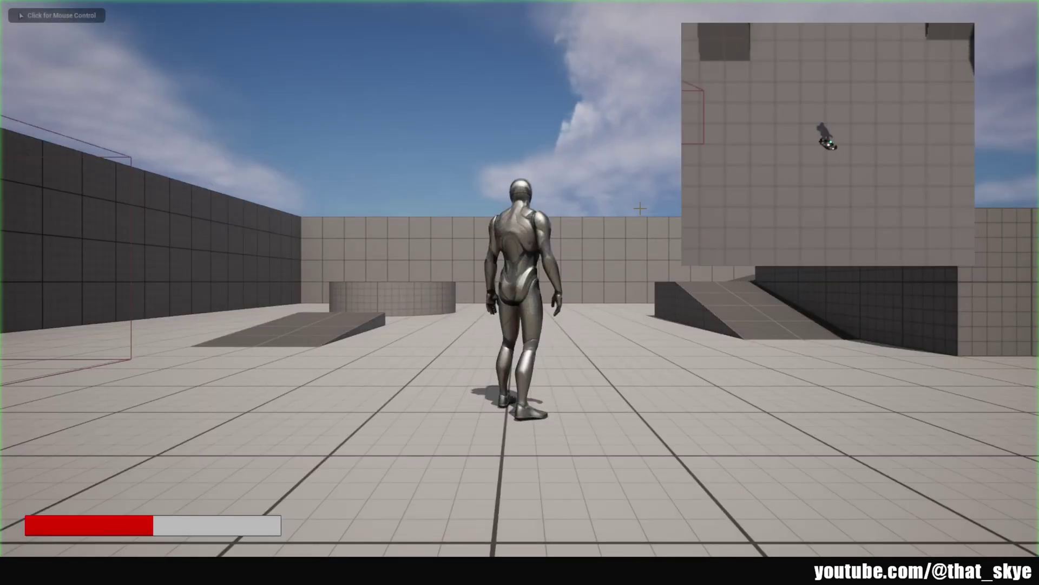
key("w")
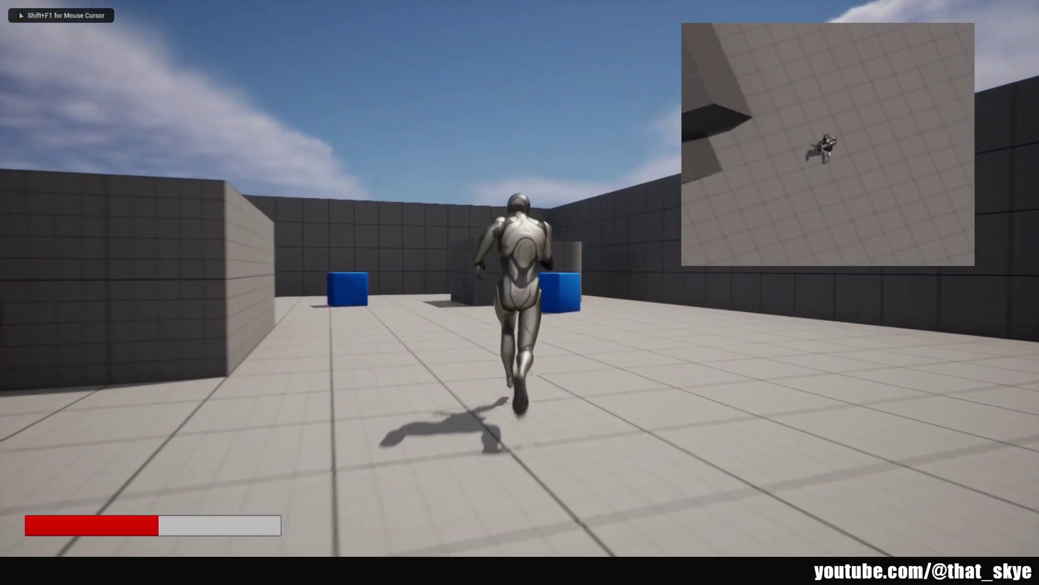